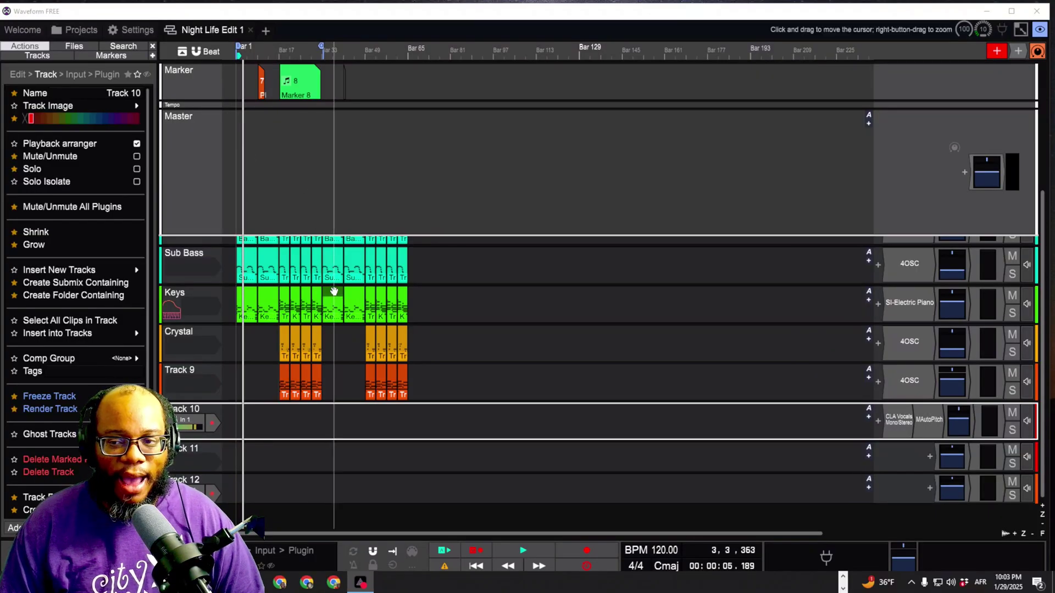
Step: Assign the audio input In 1 to Track 10
scroll(196, 423, down, 1)
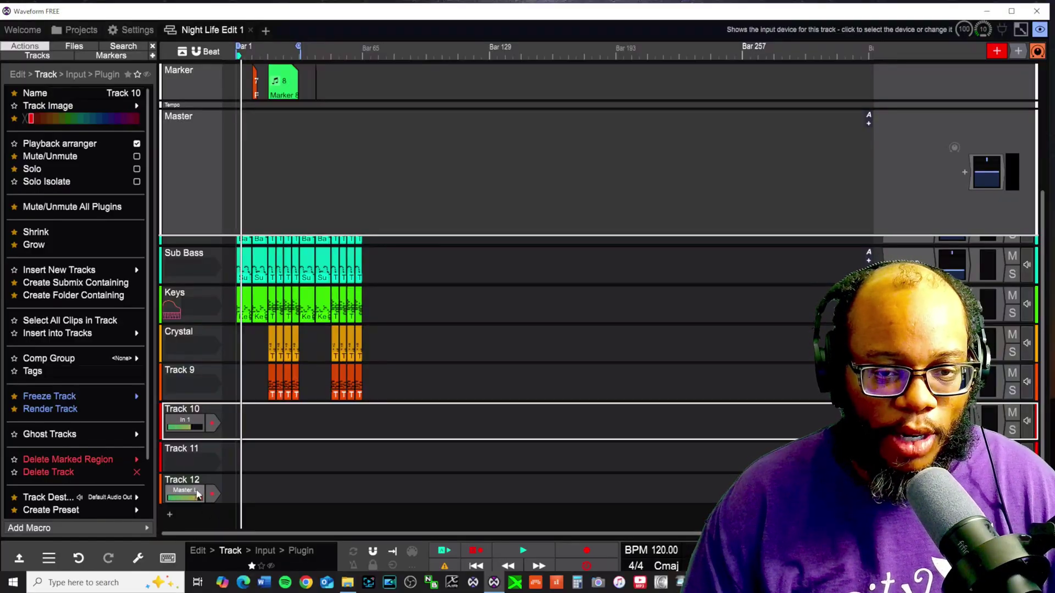
click(206, 424)
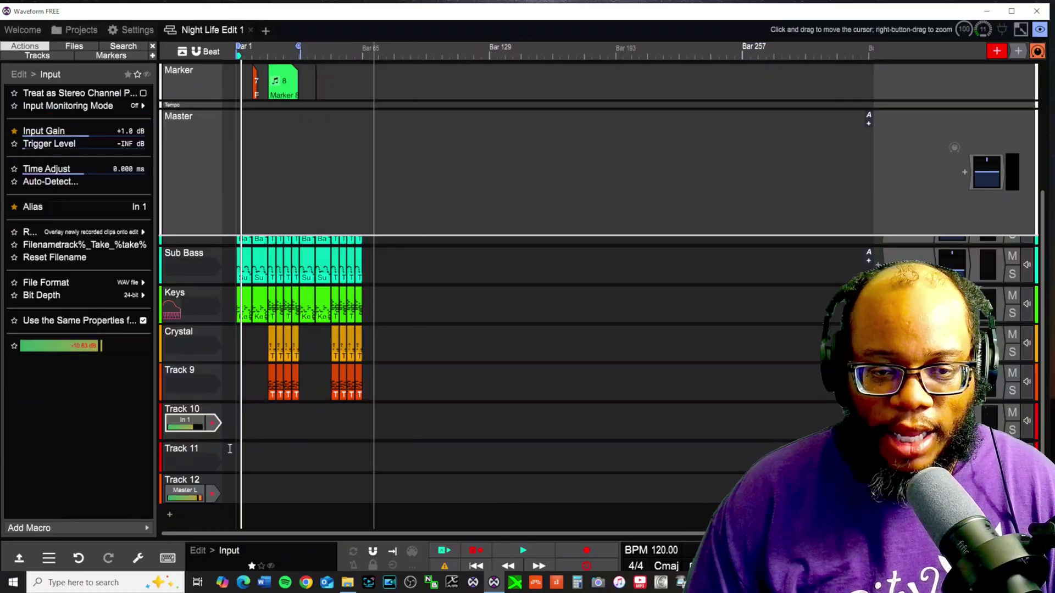
click(192, 421)
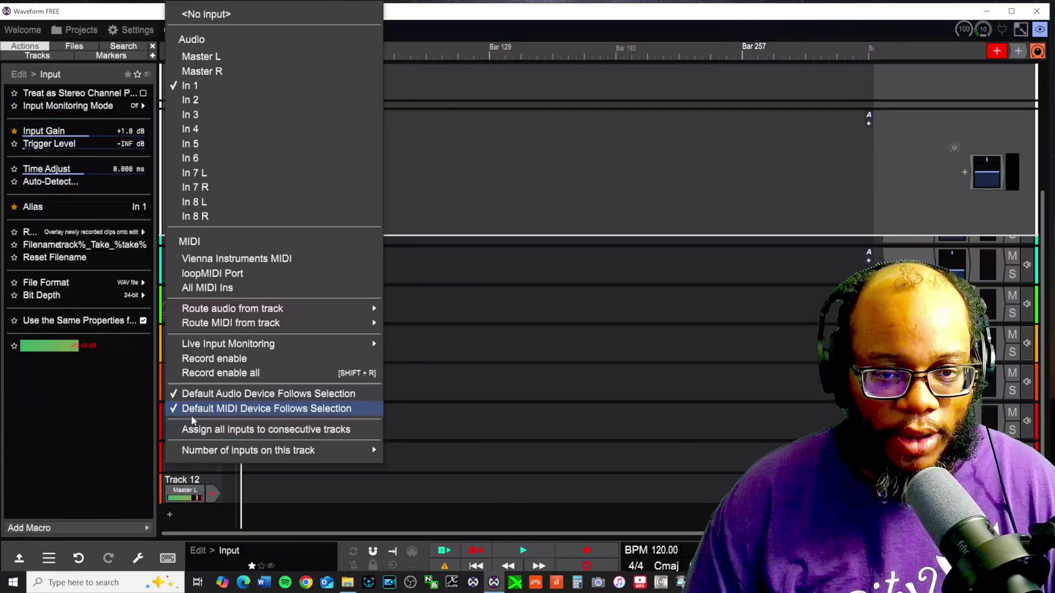
click(195, 88)
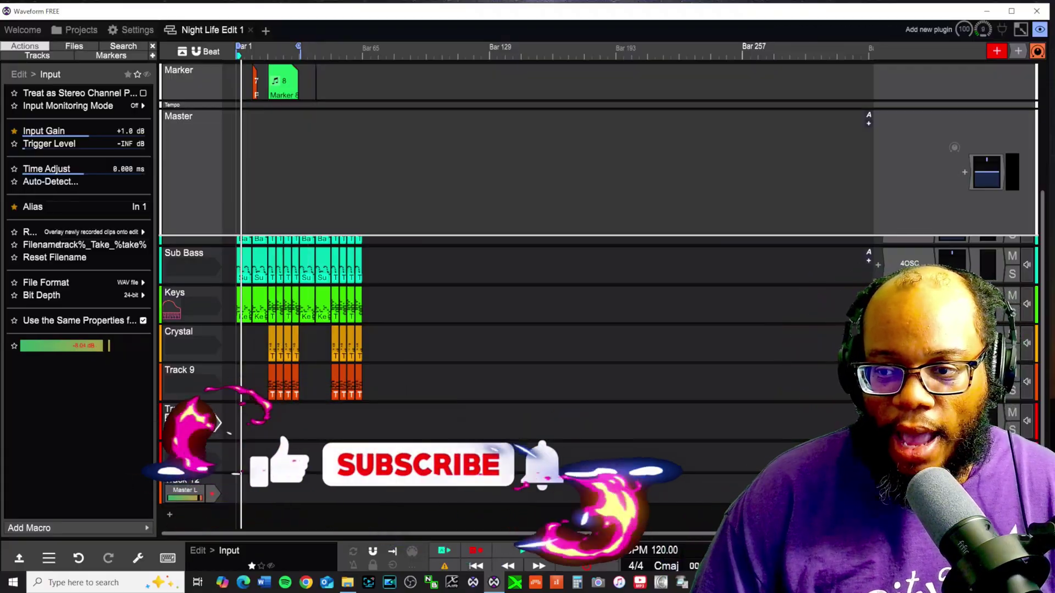
Step: Open Track 10's MAutoPitch plugin, and set the input monitoring mode of its In 1 input to On
double_click(909, 420)
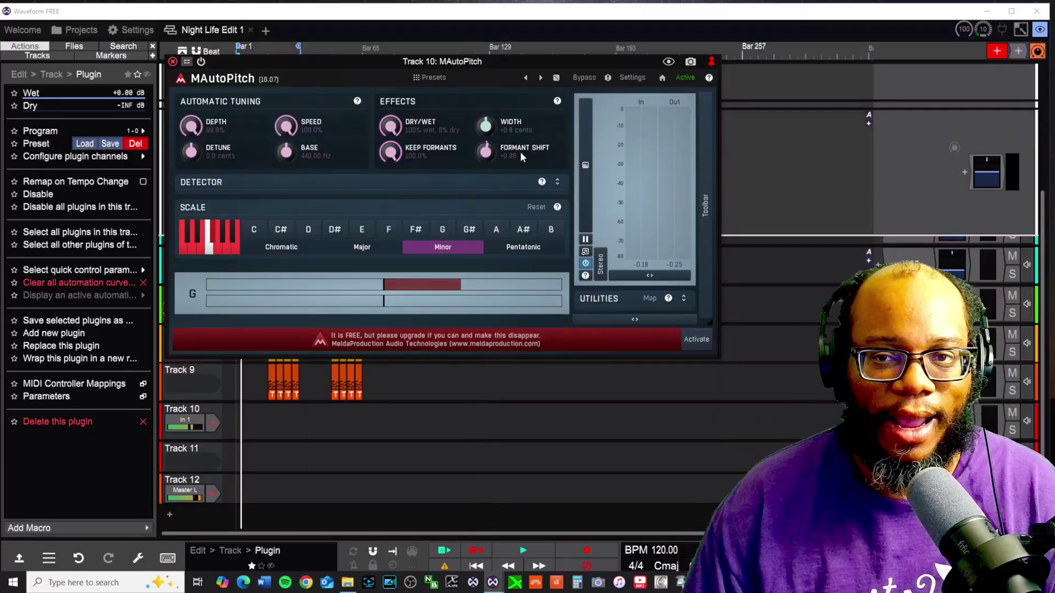
click(19, 558)
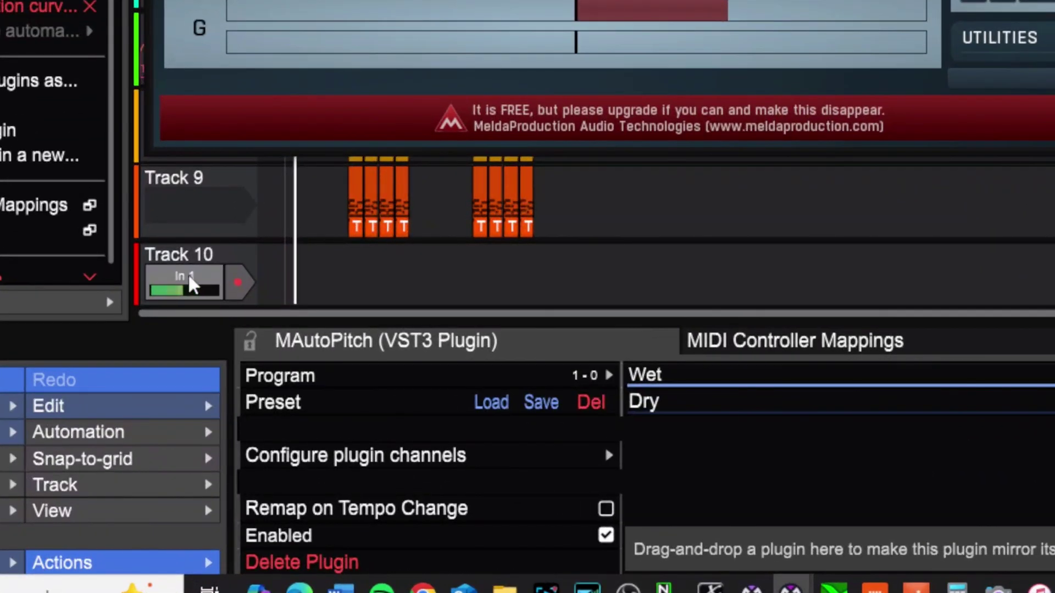
click(190, 282)
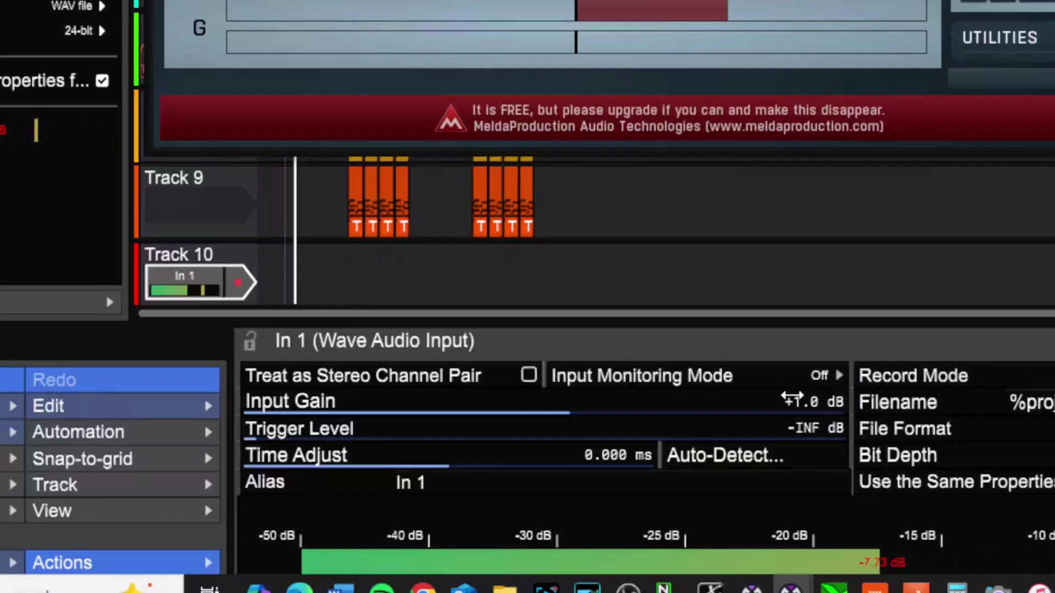
click(817, 385)
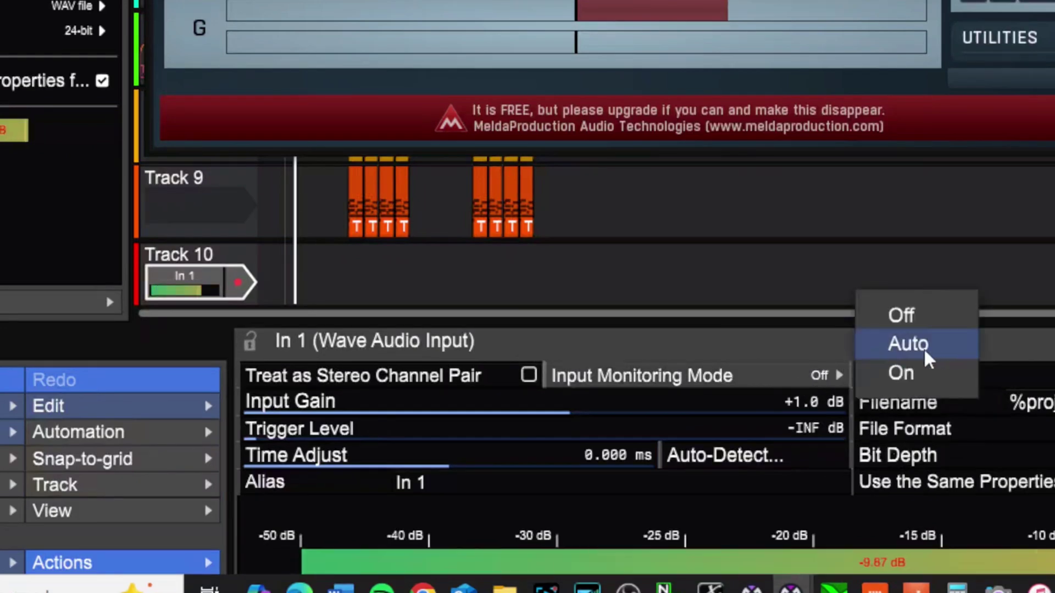
click(923, 378)
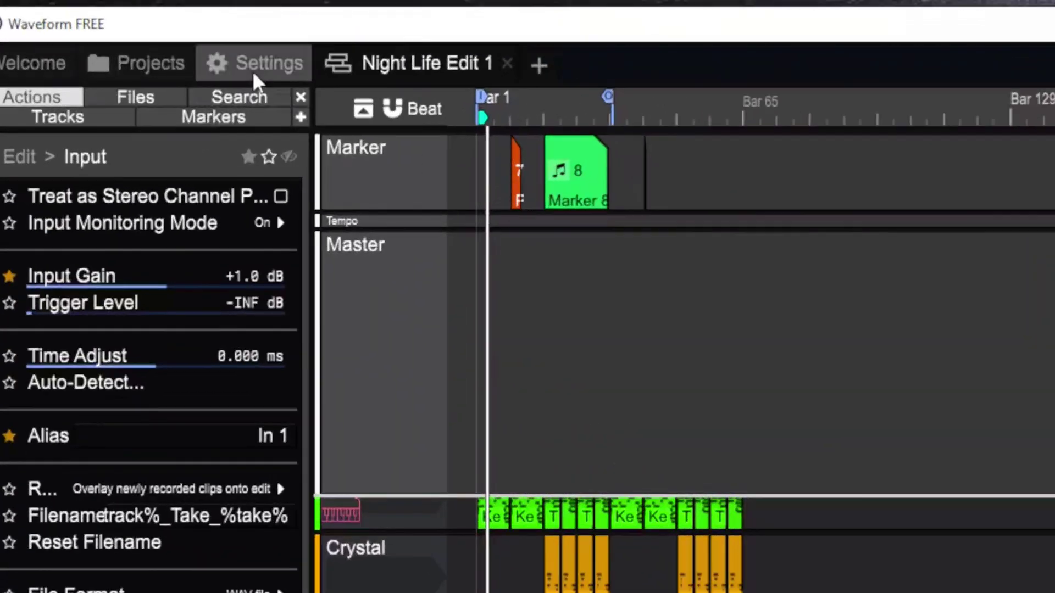
Step: Make In 1 the default wave input in the audio device settings, and return to the Night Life Edit 1 edit
click(130, 31)
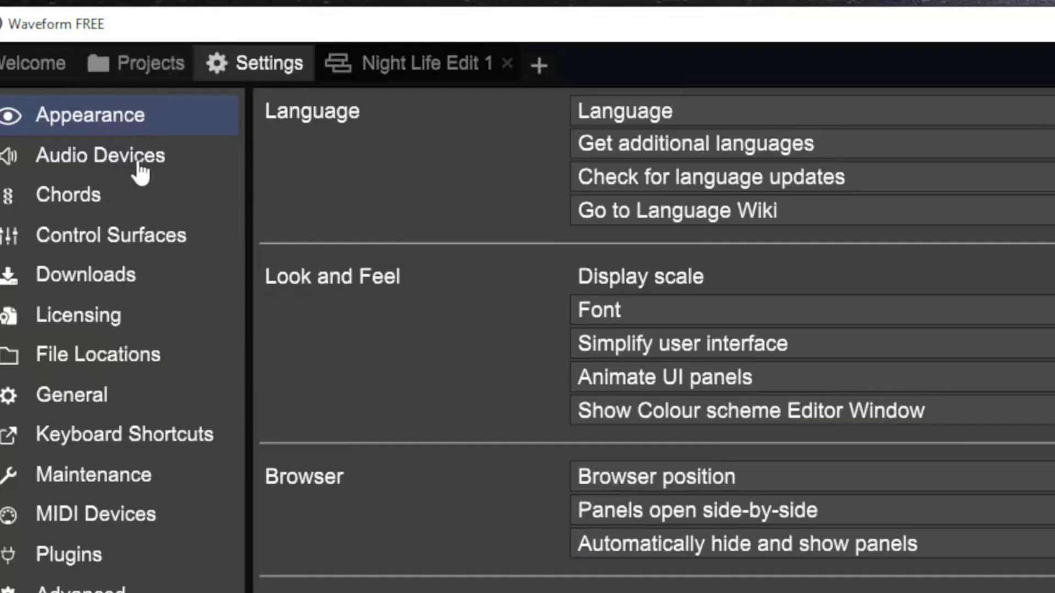
click(36, 174)
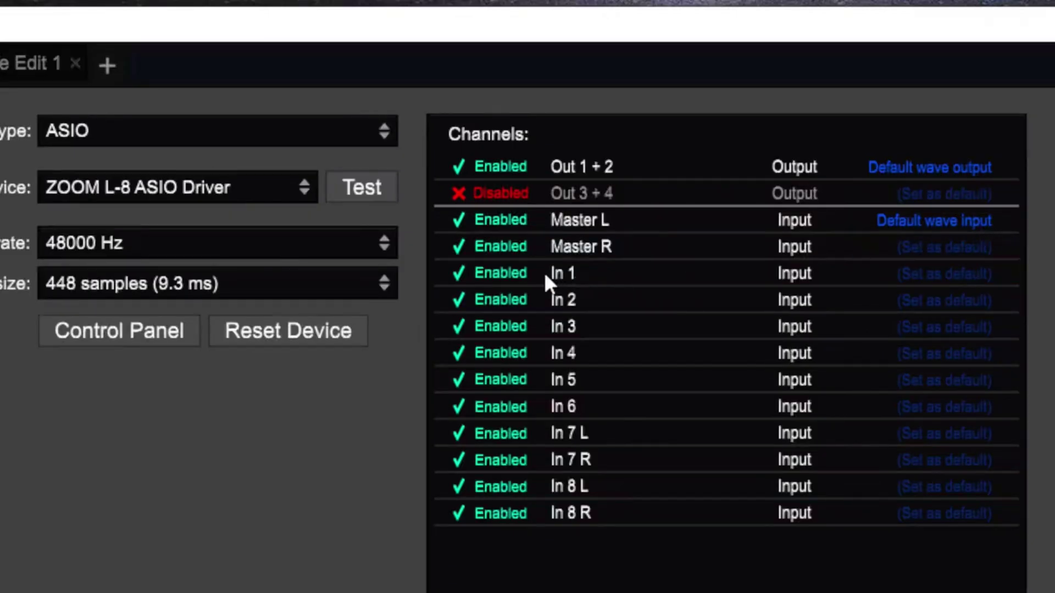
click(938, 281)
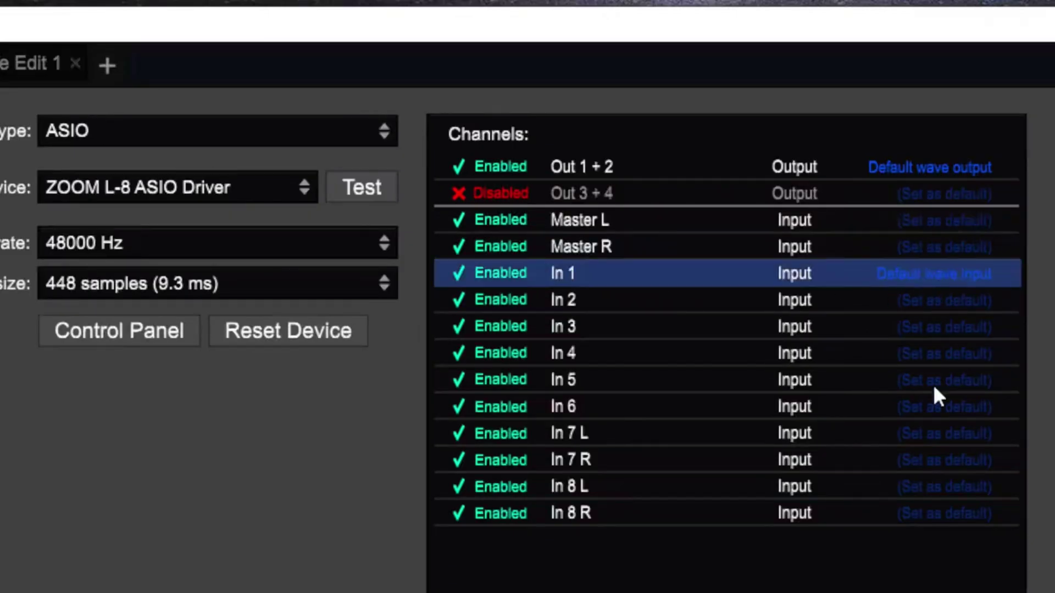
click(40, 66)
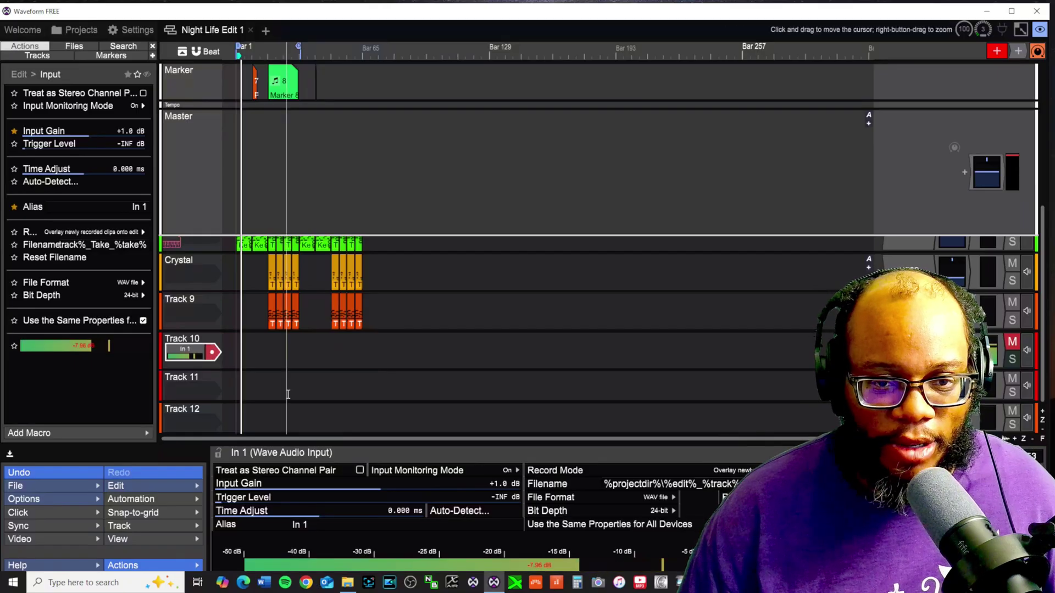
Step: Toggle Track 10's record arm, and set MAutoPitch's width to -1.6 cents and formant shift to -0.10 after trying +5.47
click(213, 353)
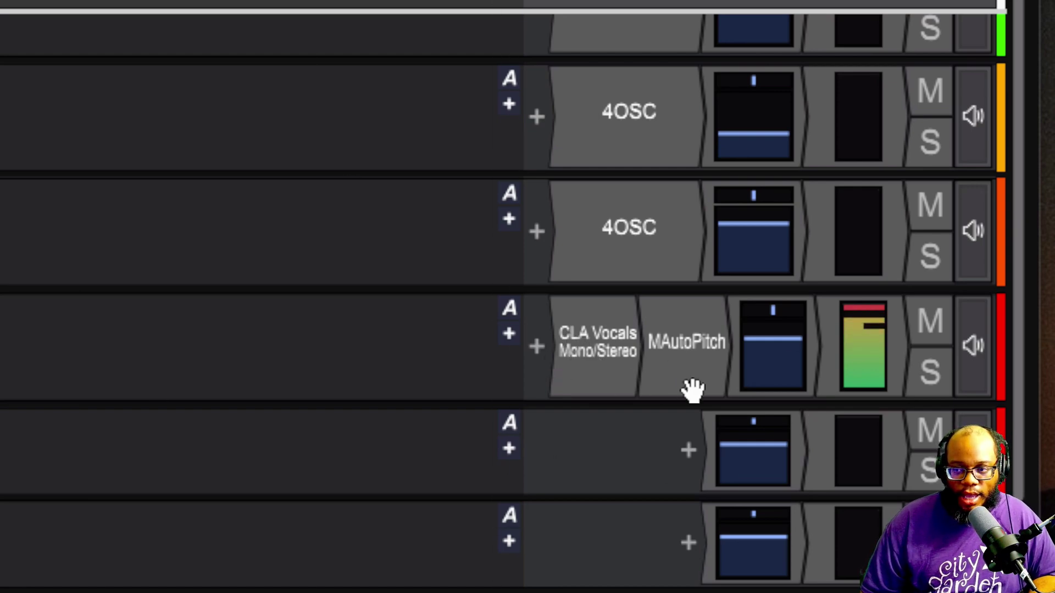
double_click(693, 367)
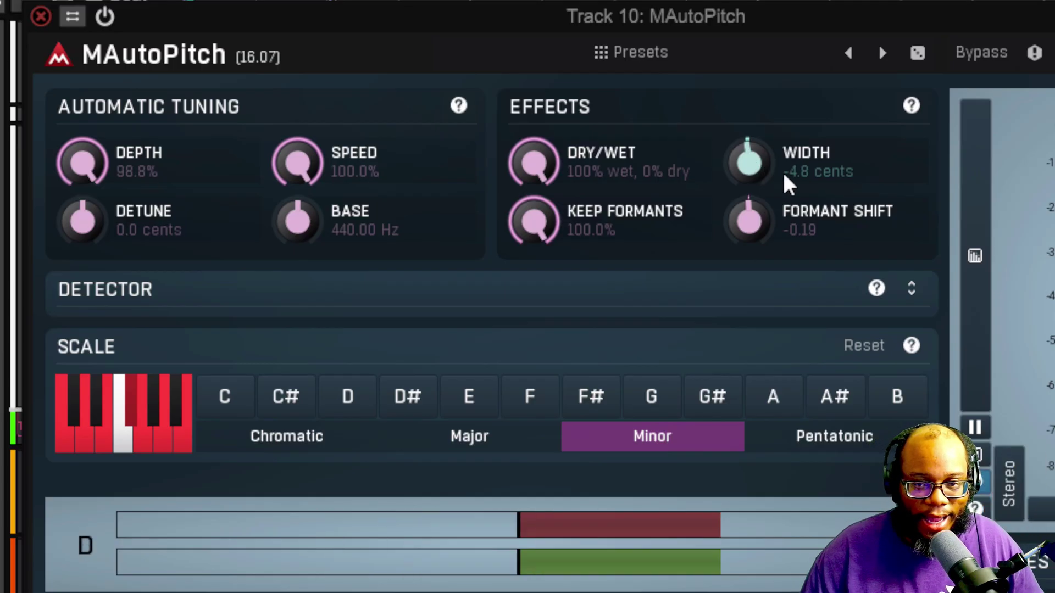
mouse_move(749, 165)
mouse_down()
mouse_move(749, 107)
mouse_move(749, 231)
mouse_move(748, 161)
mouse_up()
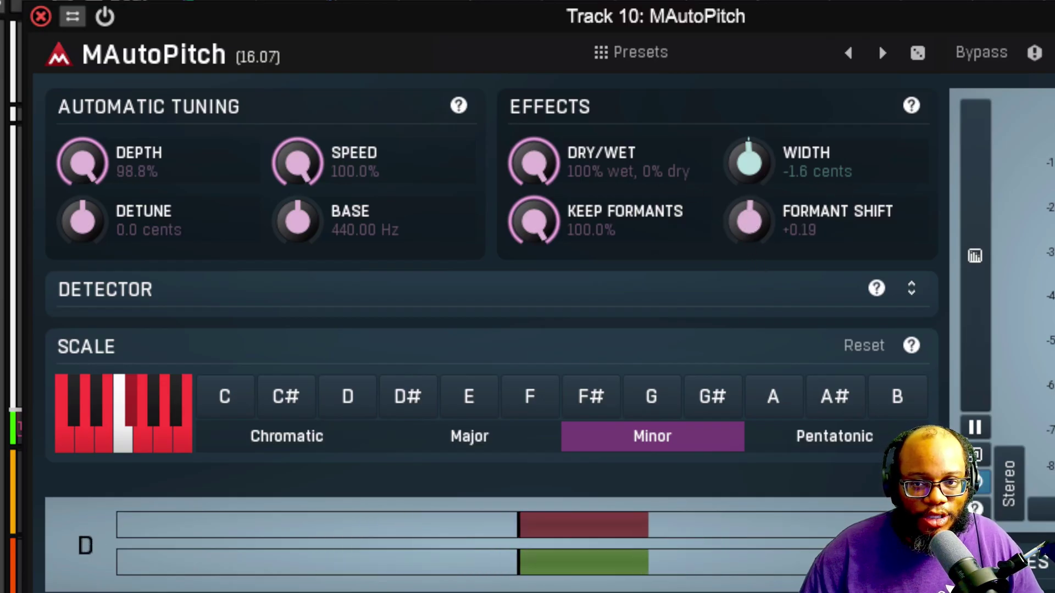
drag(749, 221, 749, 187)
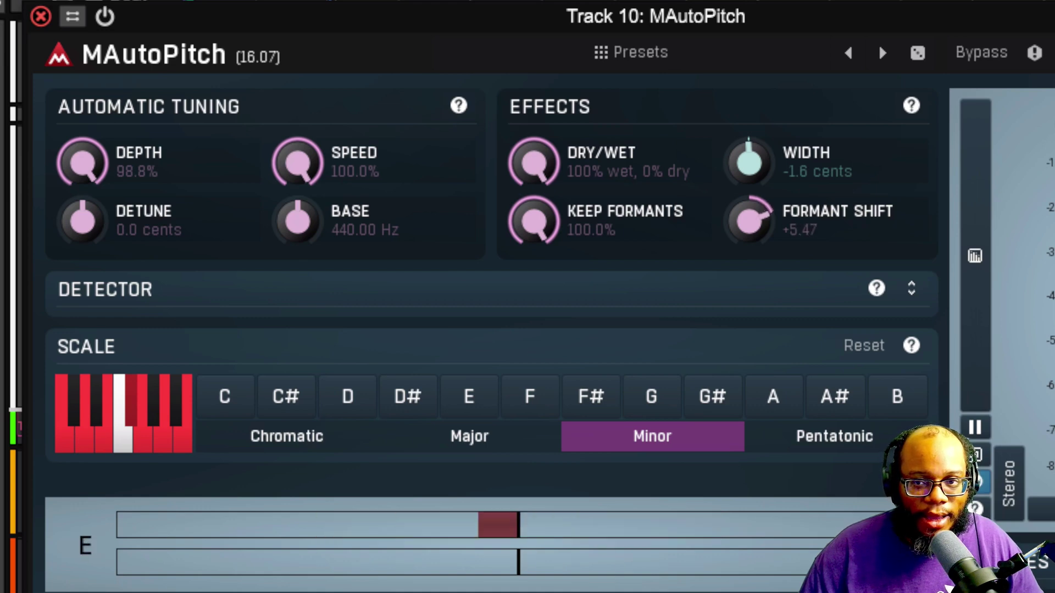
drag(748, 187, 748, 255)
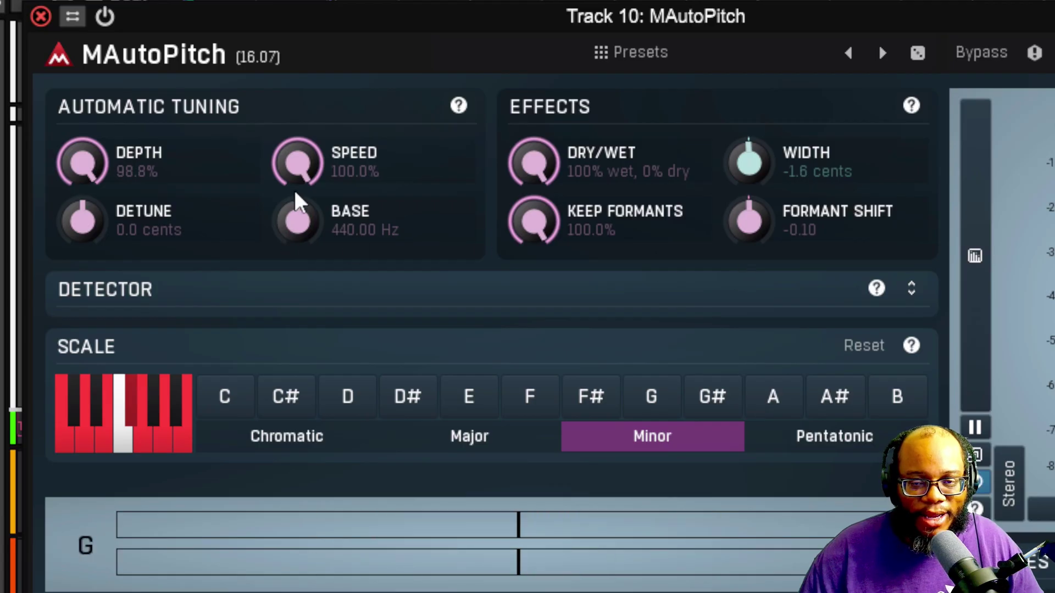
Step: Set MAutoPitch's automatic tuning speed to 0.00% and its detune to -0.0 cents
drag(332, 201, 331, 245)
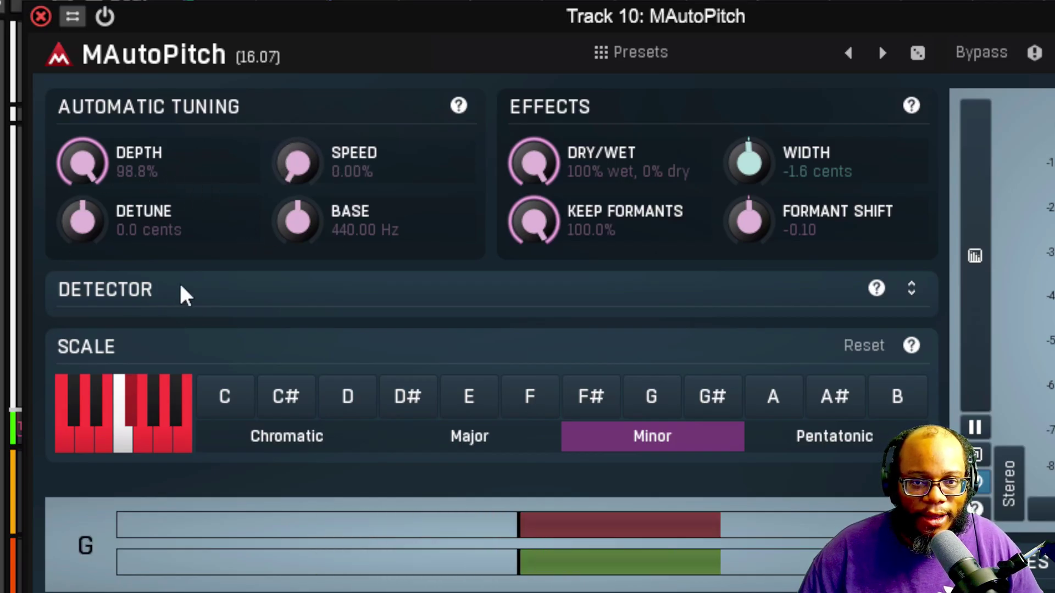
mouse_move(142, 236)
mouse_down()
mouse_move(141, 308)
mouse_move(142, 153)
mouse_move(141, 236)
mouse_up()
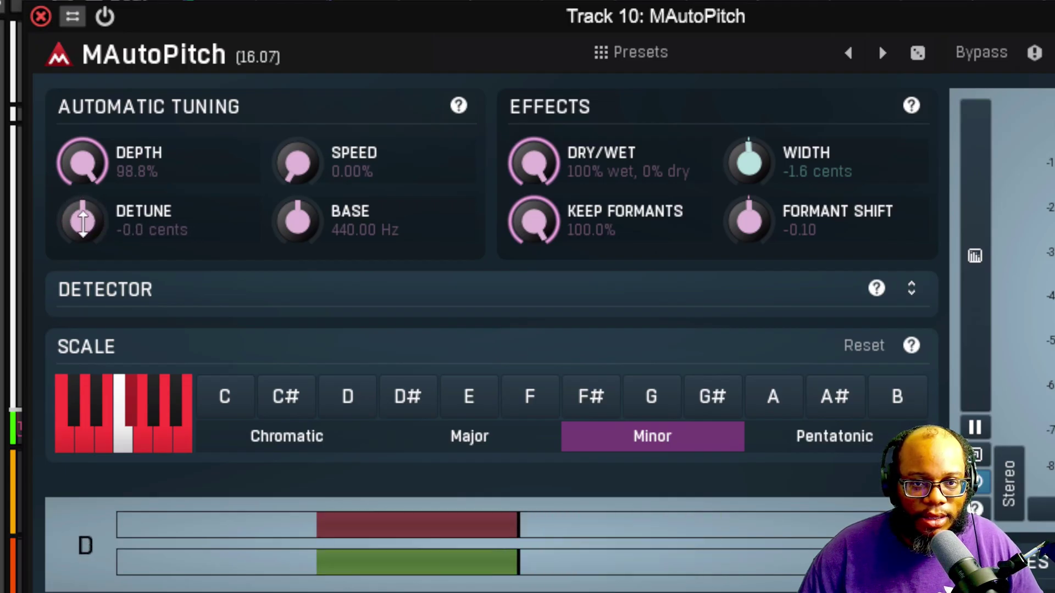
double_click(84, 222)
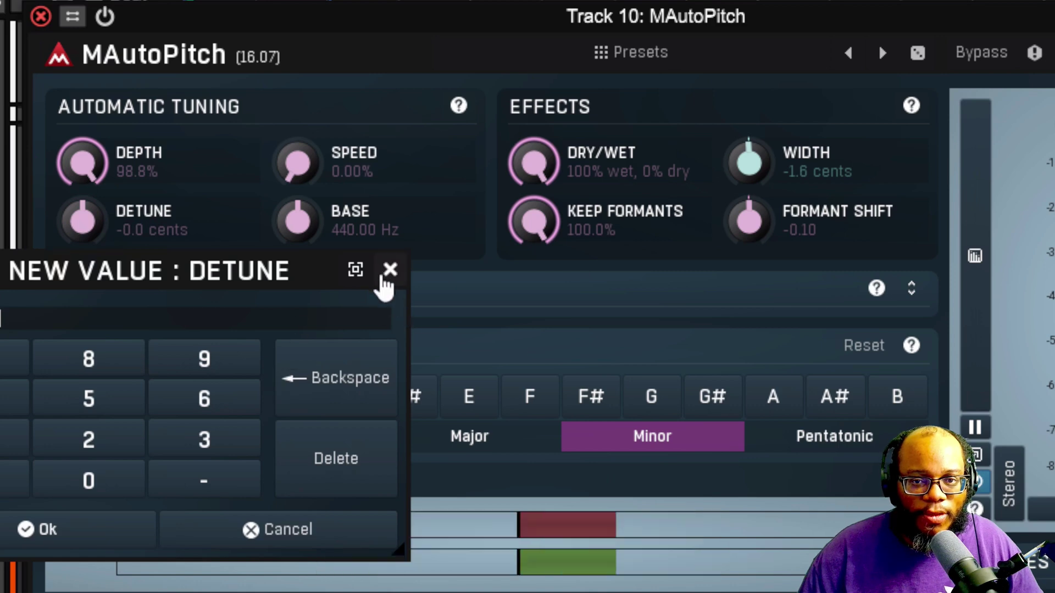
click(385, 278)
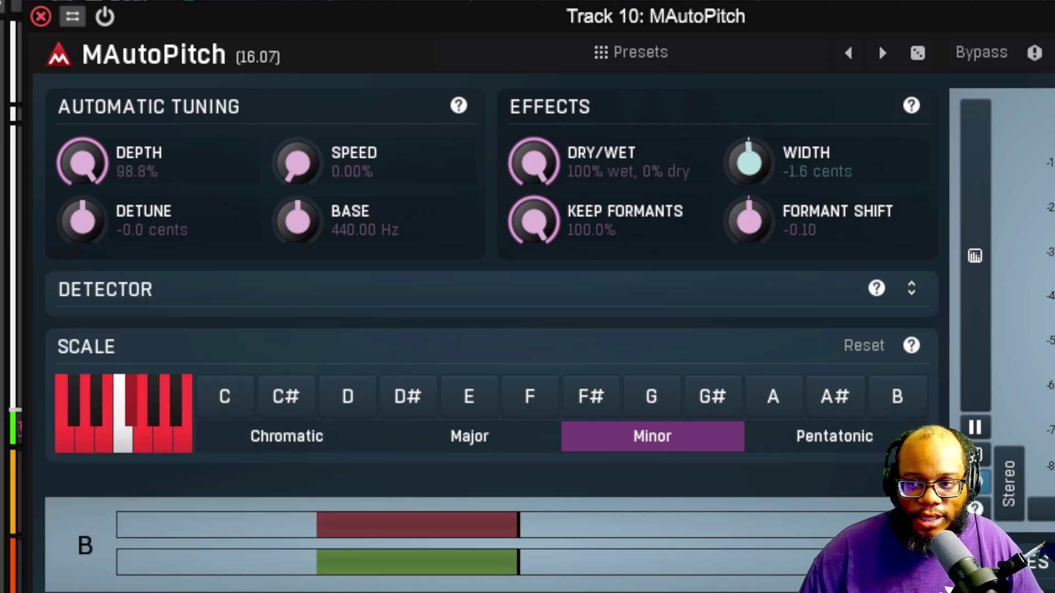
Step: View the CLA Vocals Mono/Stereo plugin settings on Track 10, and close the plugin window
double_click(3, 247)
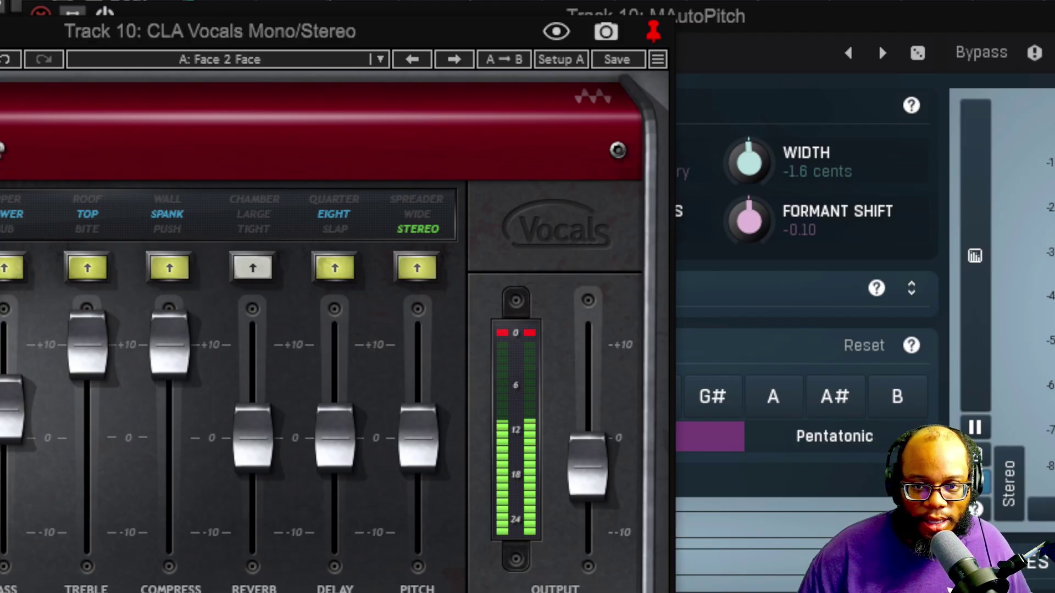
click(1, 31)
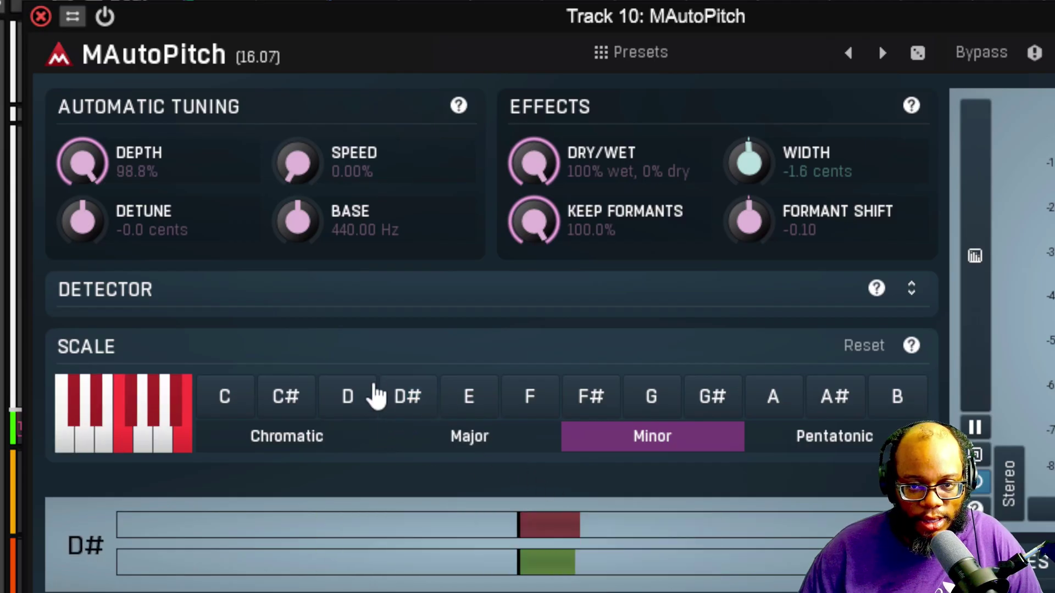
Step: Try C minor as MAutoPitch's scale, set it to E minor, and close the plugin window
click(223, 406)
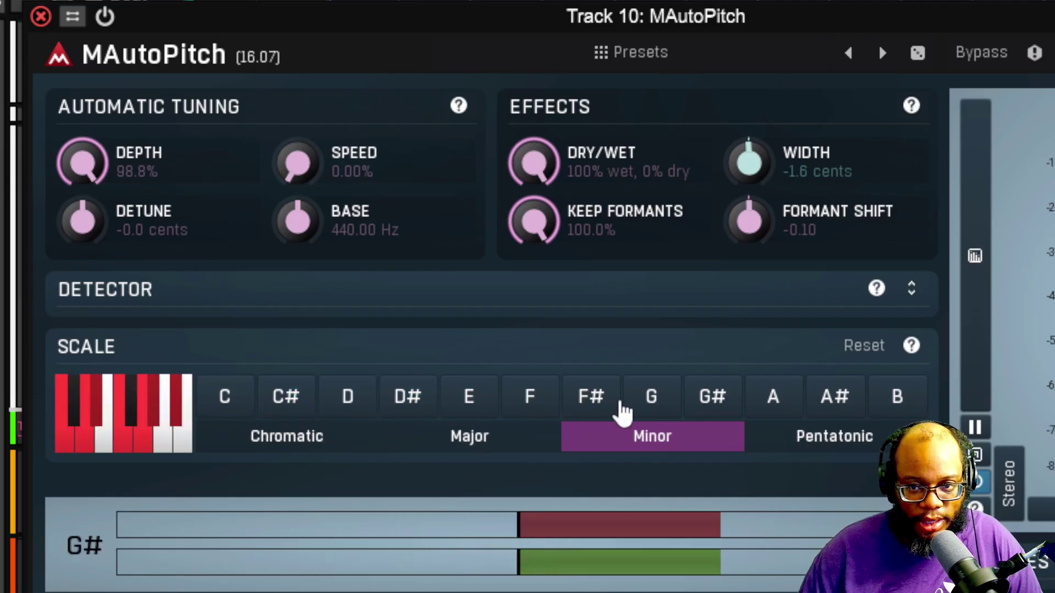
click(481, 404)
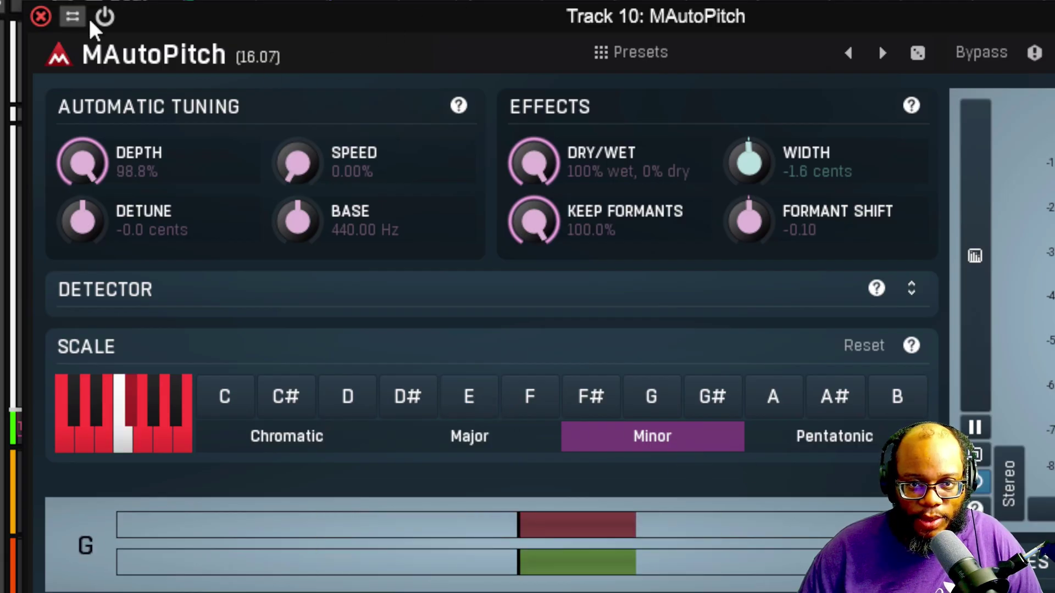
click(40, 17)
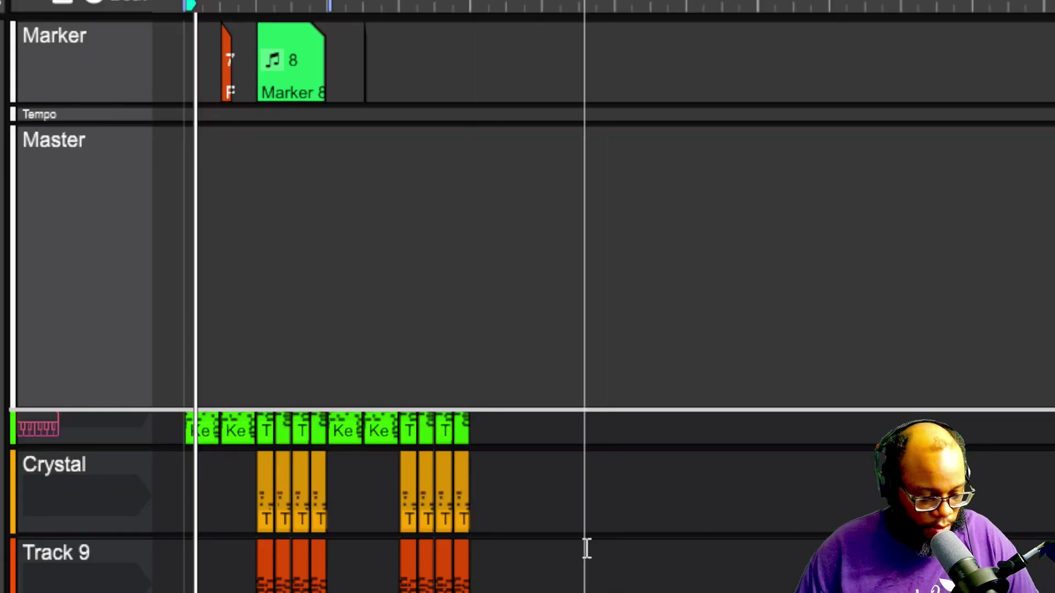
Step: Play and stop the edit, return the playhead to the start, and close Track 10's CLA Vocals window
key(space)
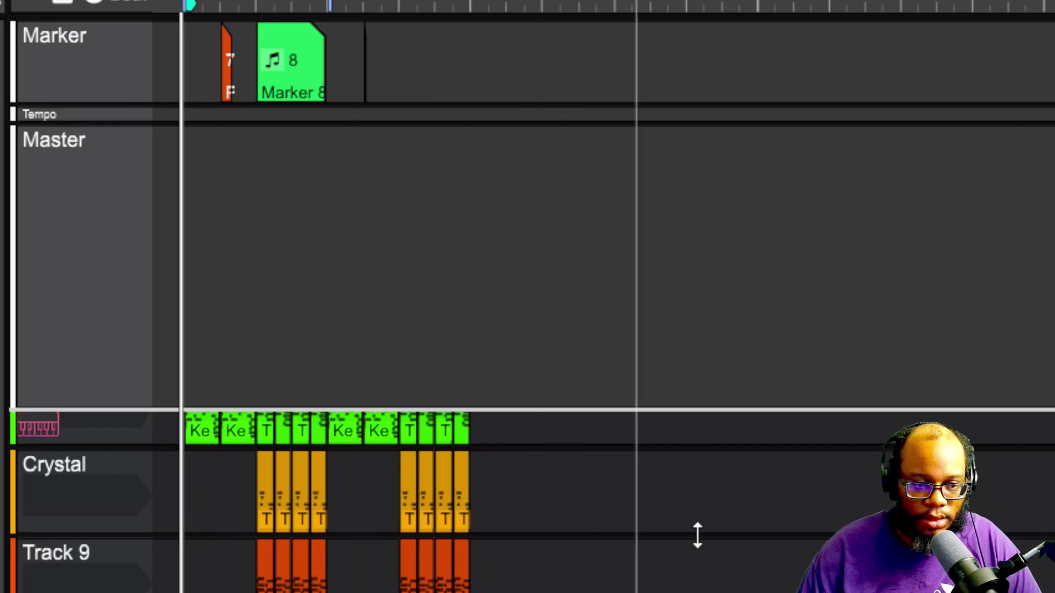
key(space)
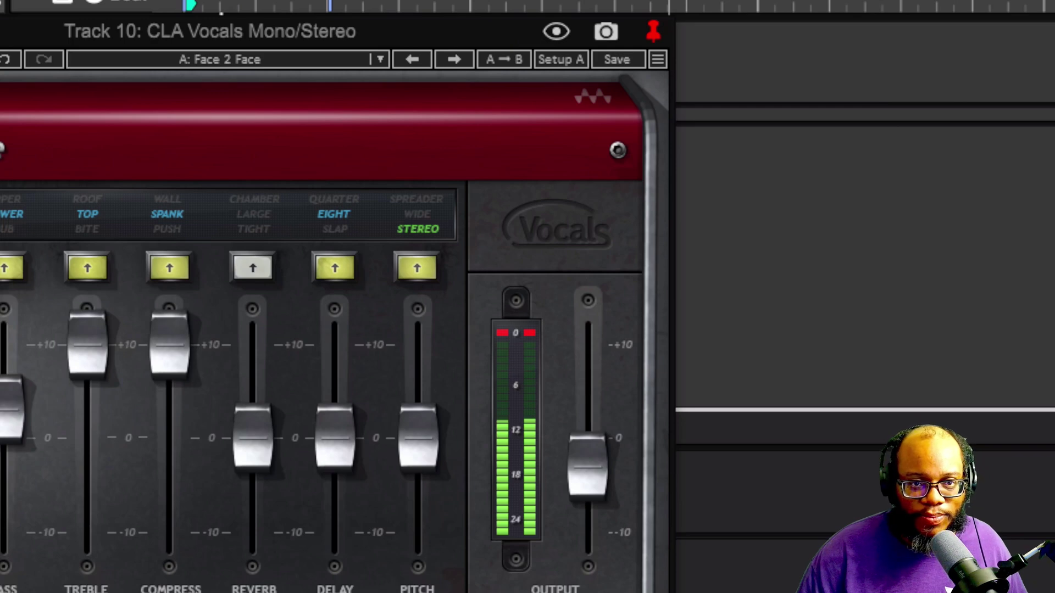
key(Escape)
key(Home)
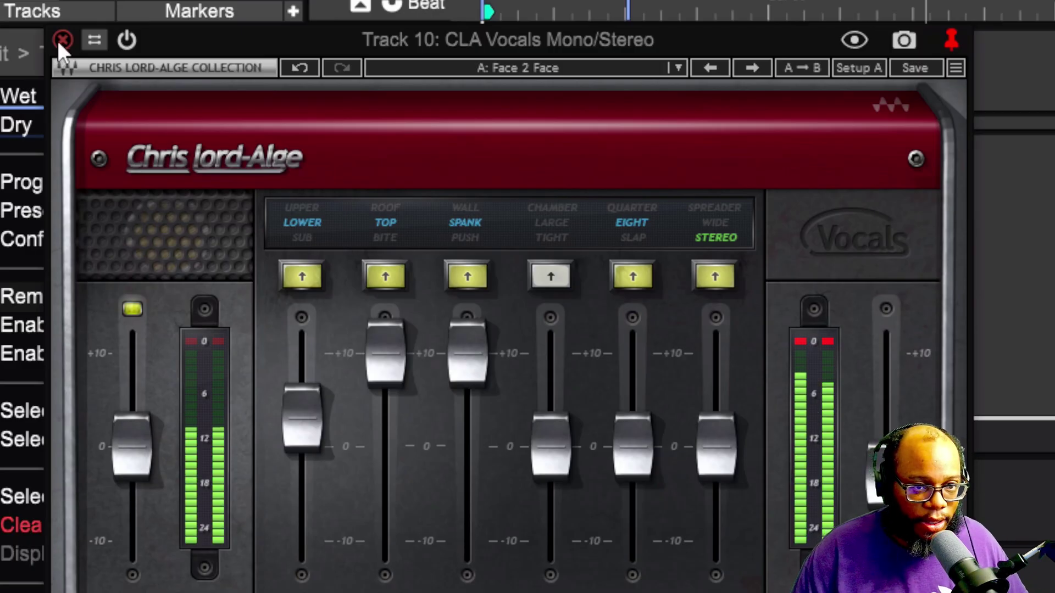
click(62, 39)
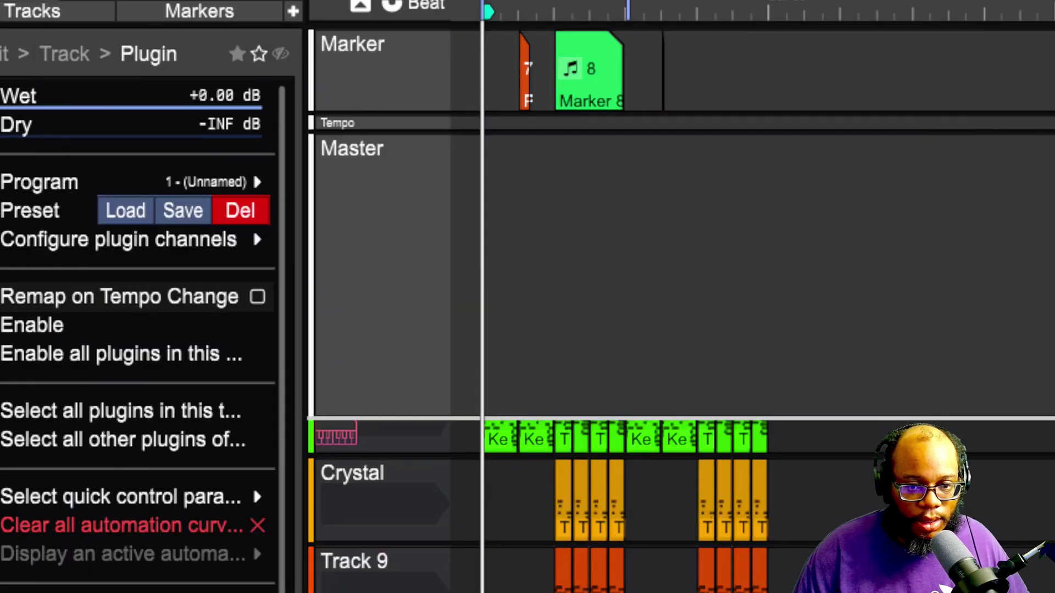